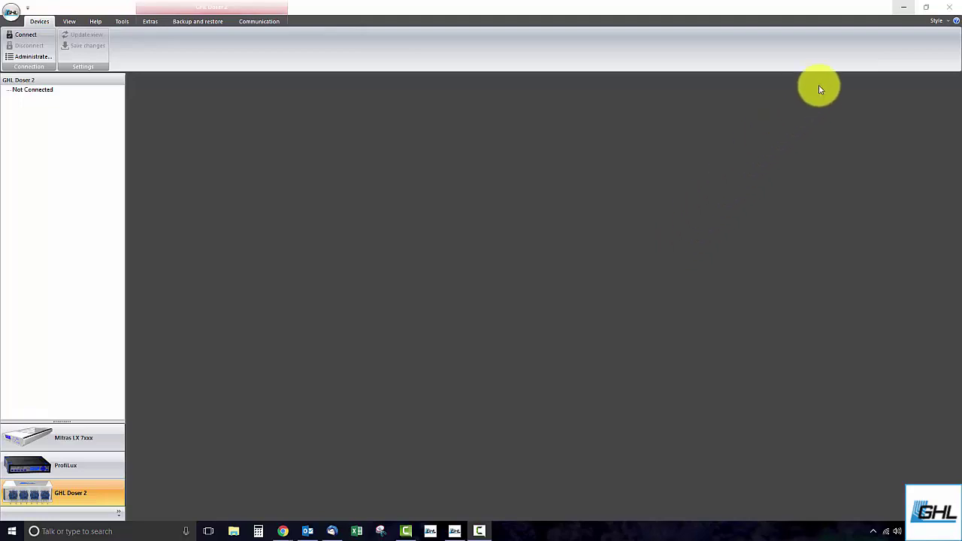
# Switch to the browser and open the GHL Control Center V1.0.9.3 download page from the GHL website's support downloads
pyautogui.click(903, 7)
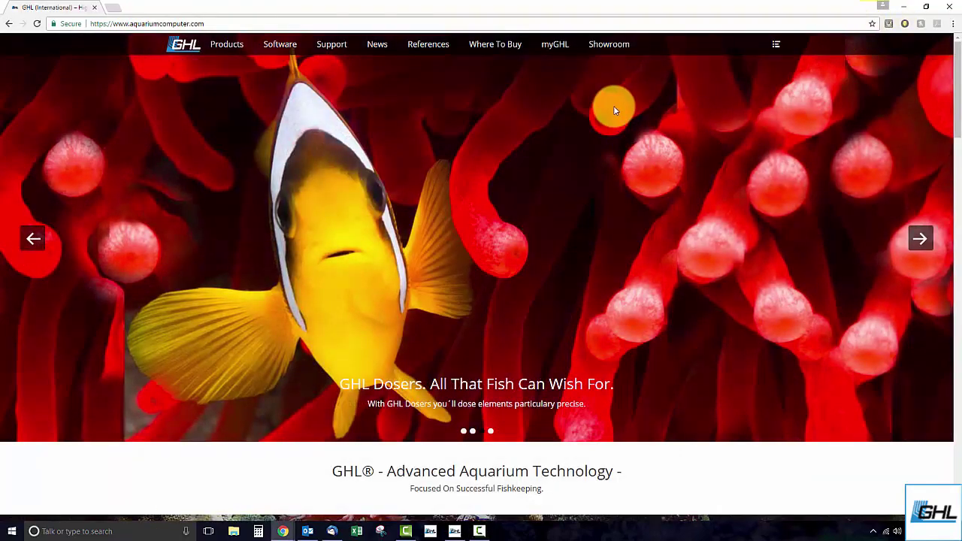
pyautogui.moveTo(334, 45)
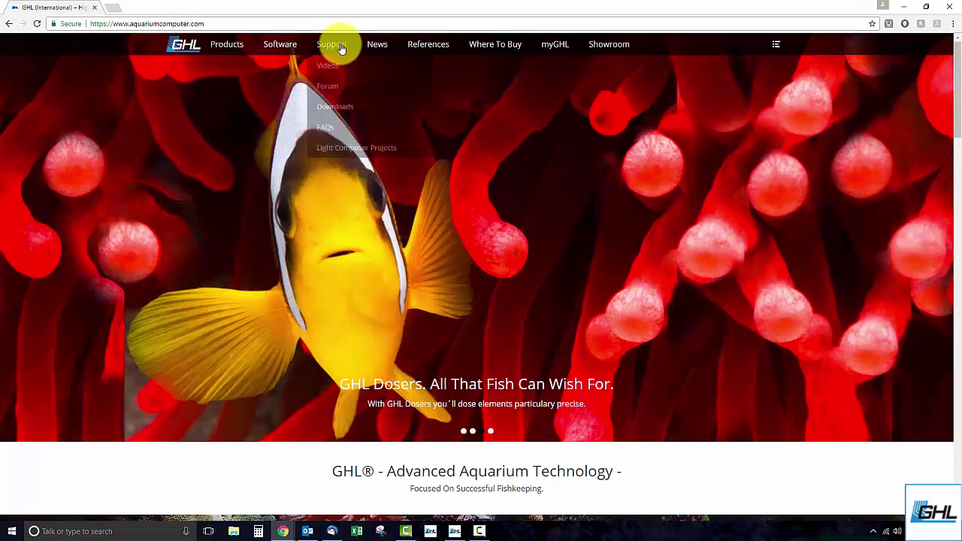
pyautogui.click(339, 107)
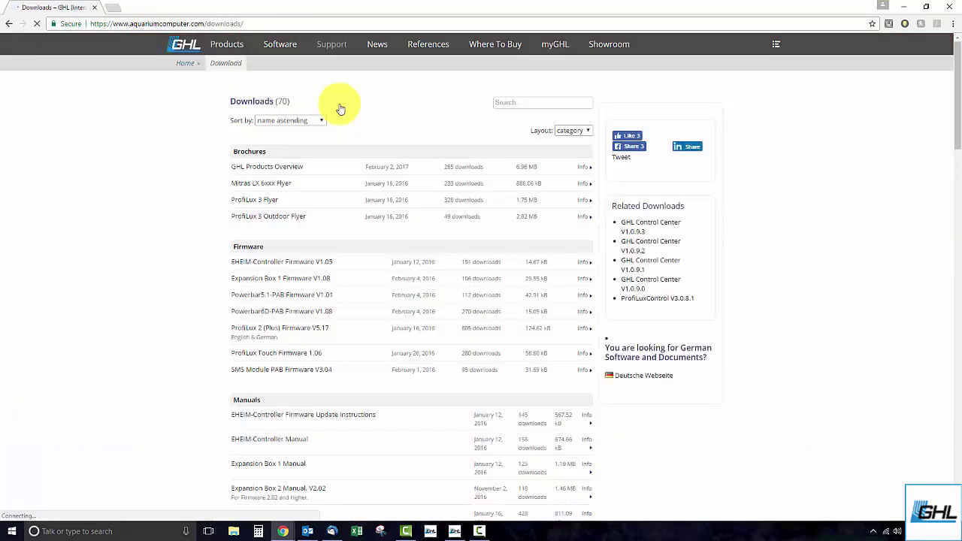
pyautogui.scroll(-15, 350, 196)
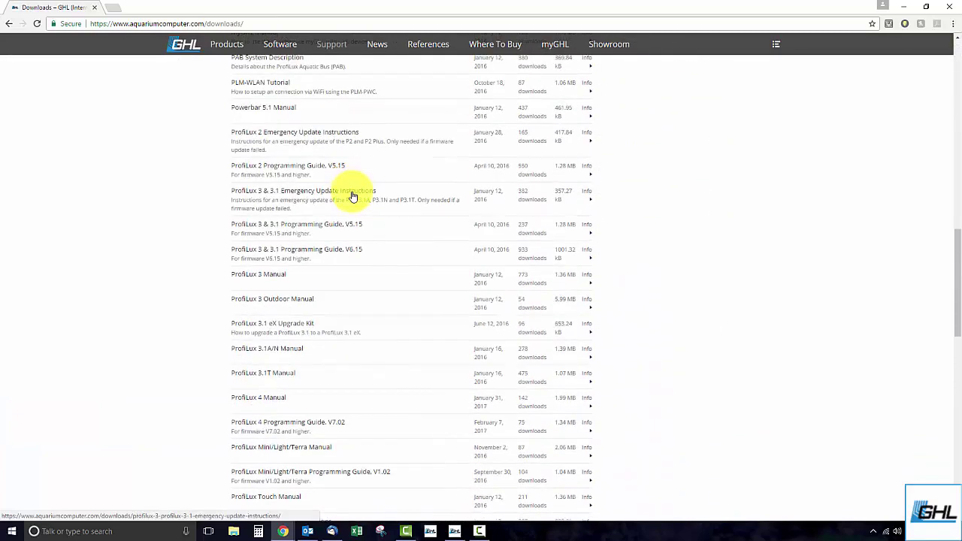
pyautogui.scroll(-1, 353, 197)
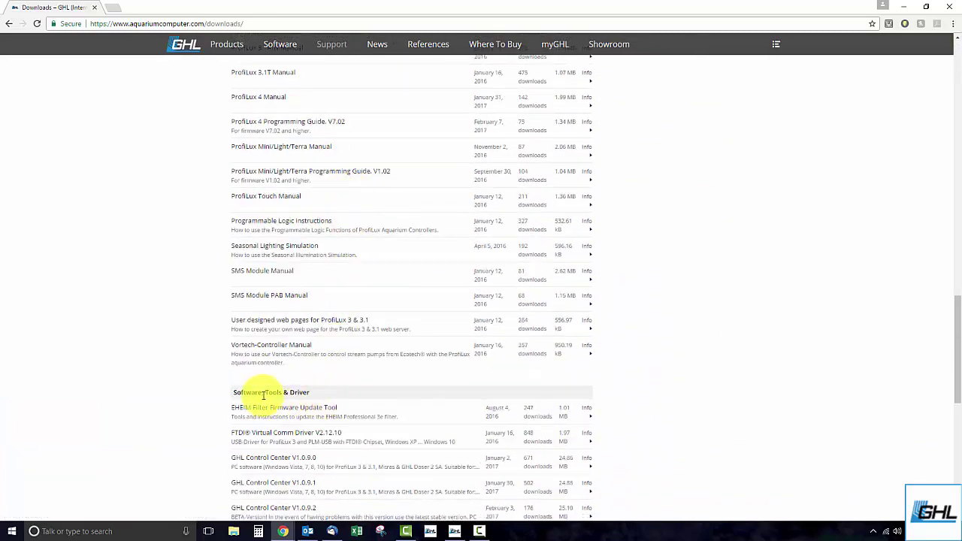
pyautogui.scroll(-1, 254, 395)
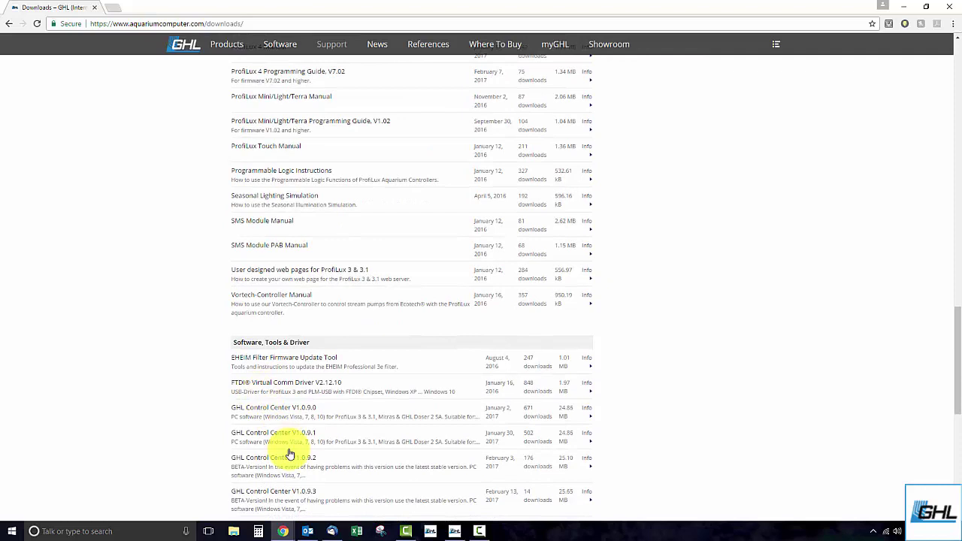
pyautogui.click(306, 494)
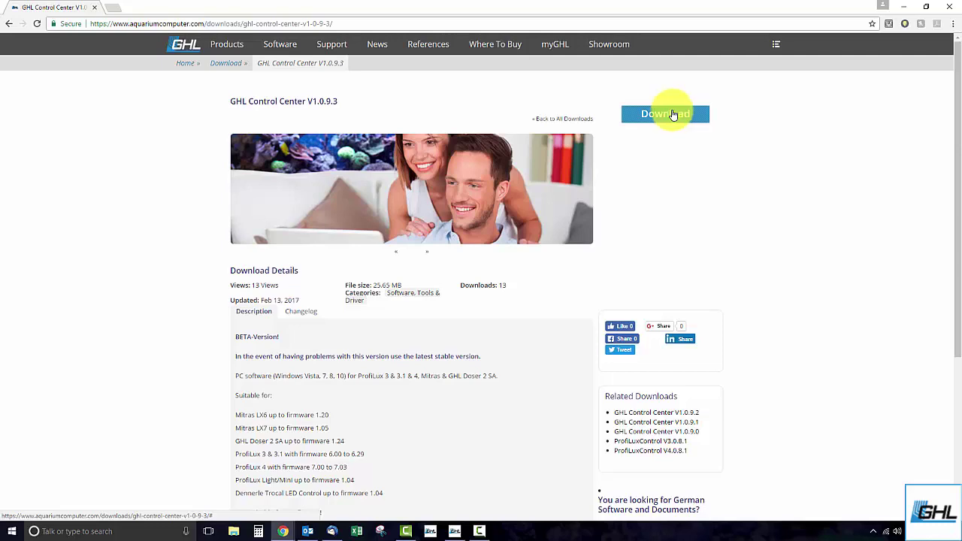
# Switch to GHL Control Center, connect to the GHL Doser 2 and show its backup and restore commands
pyautogui.click(458, 531)
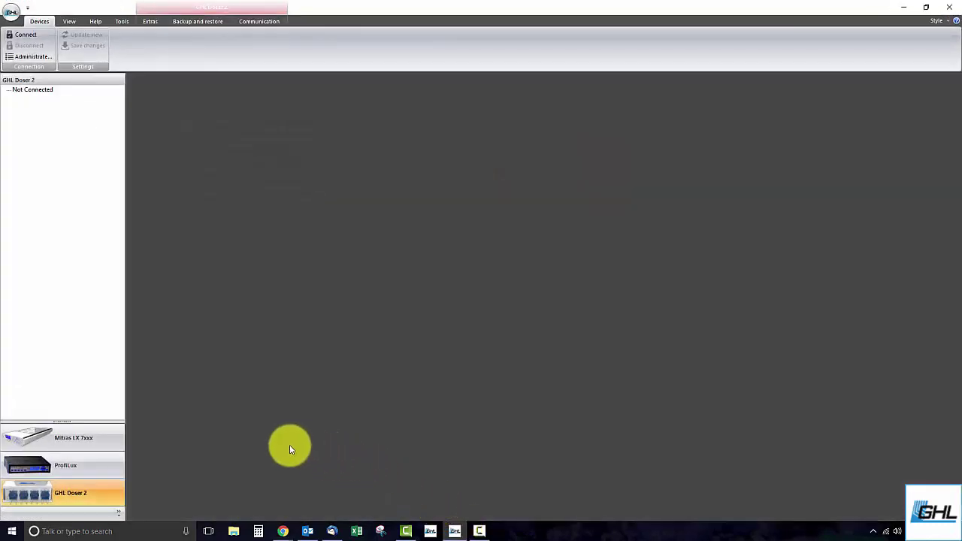
pyautogui.click(105, 499)
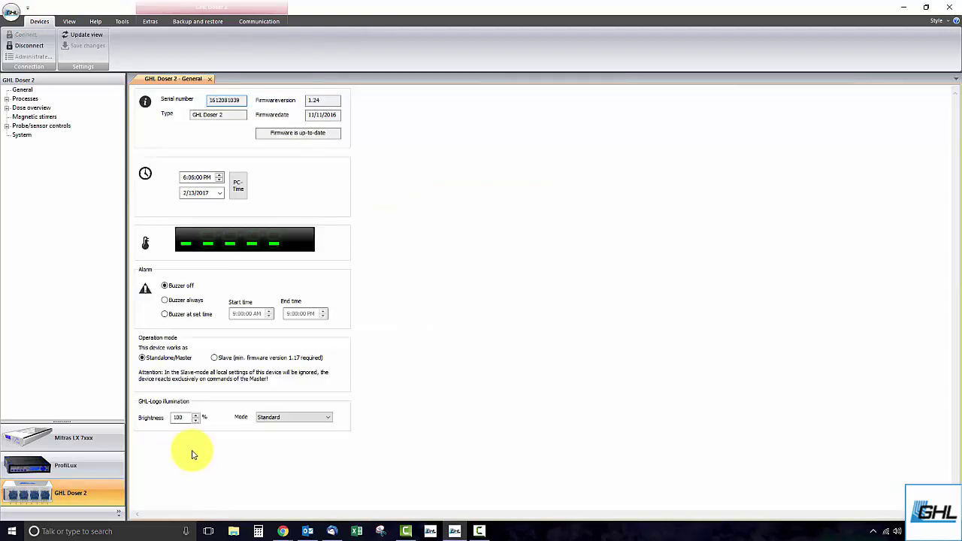
pyautogui.click(188, 25)
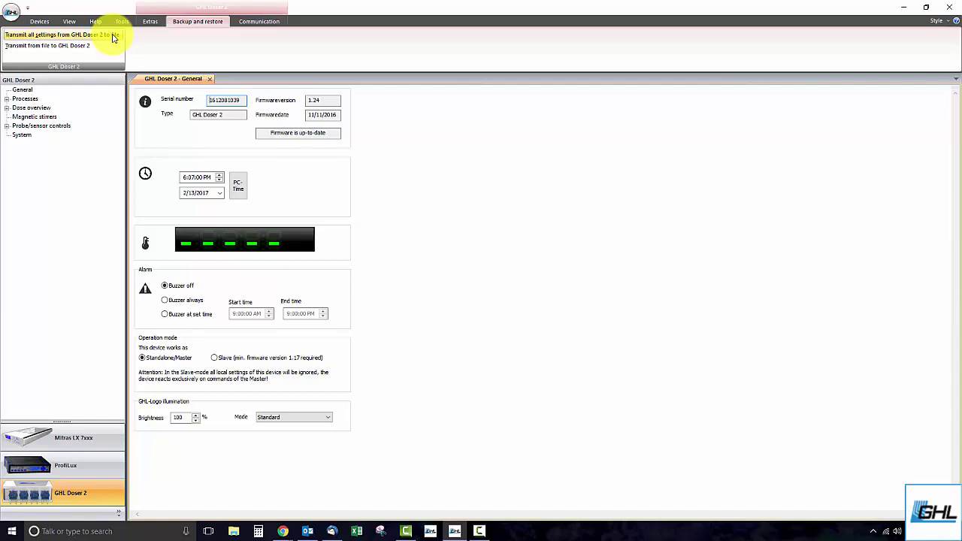
# Start the GHL Doser 2 firmware update, acknowledging that settings have been saved, and activate bootloader mode
pyautogui.click(148, 23)
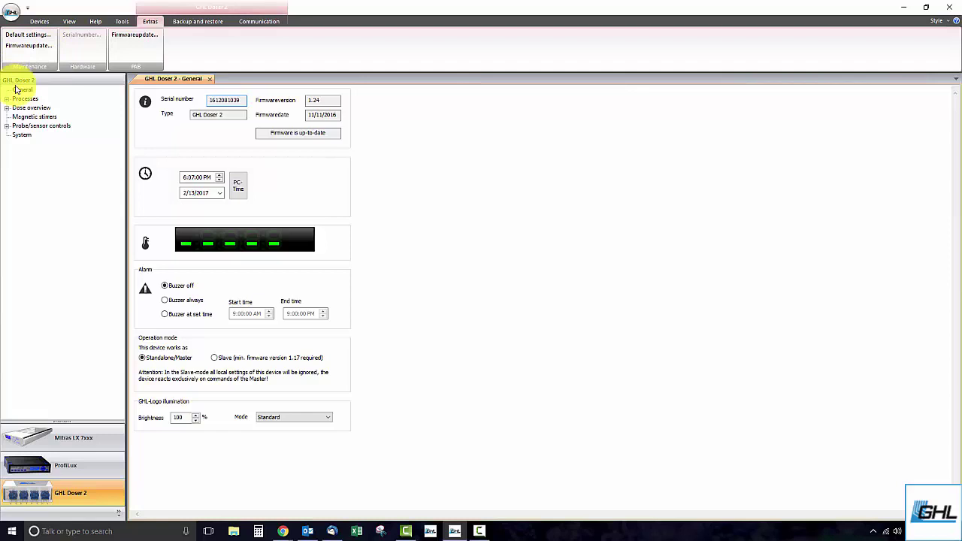
pyautogui.click(34, 47)
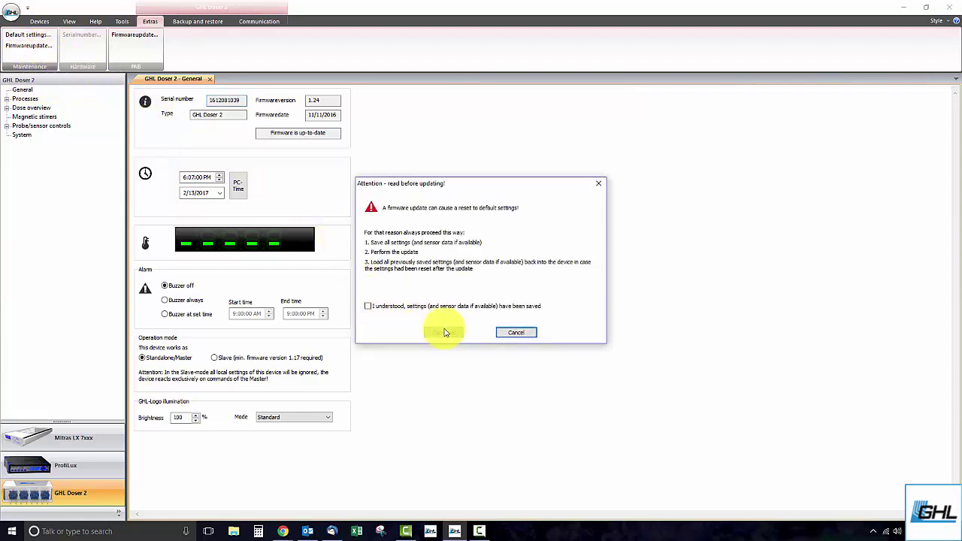
pyautogui.click(473, 306)
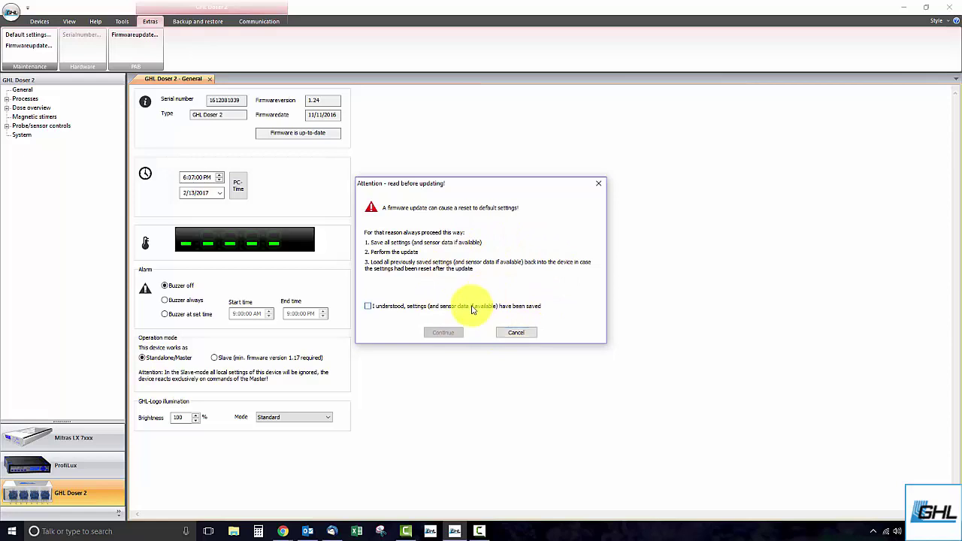
pyautogui.click(444, 332)
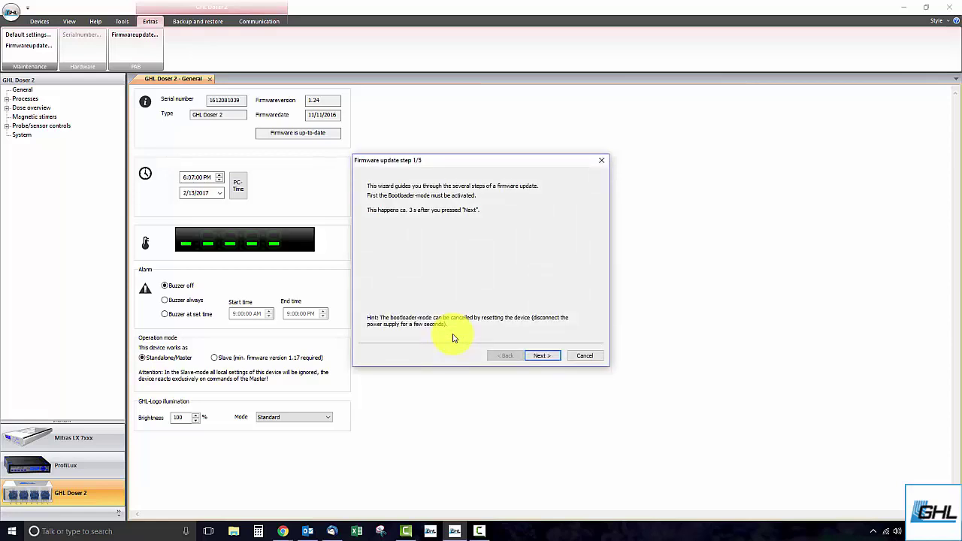
pyautogui.click(547, 355)
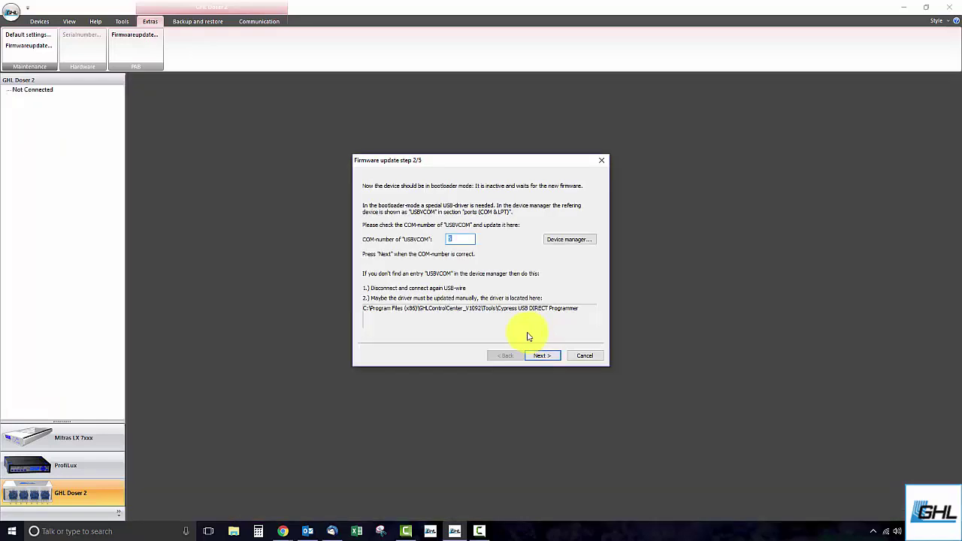
# Look up the COM number of USBVCOM under Ports (COM & LPT) in Device Manager
pyautogui.click(557, 243)
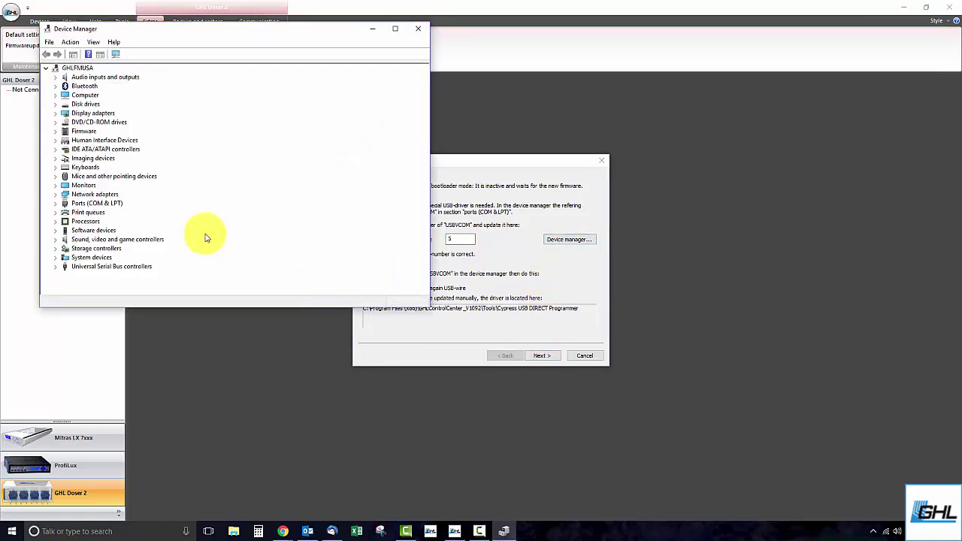
pyautogui.click(57, 204)
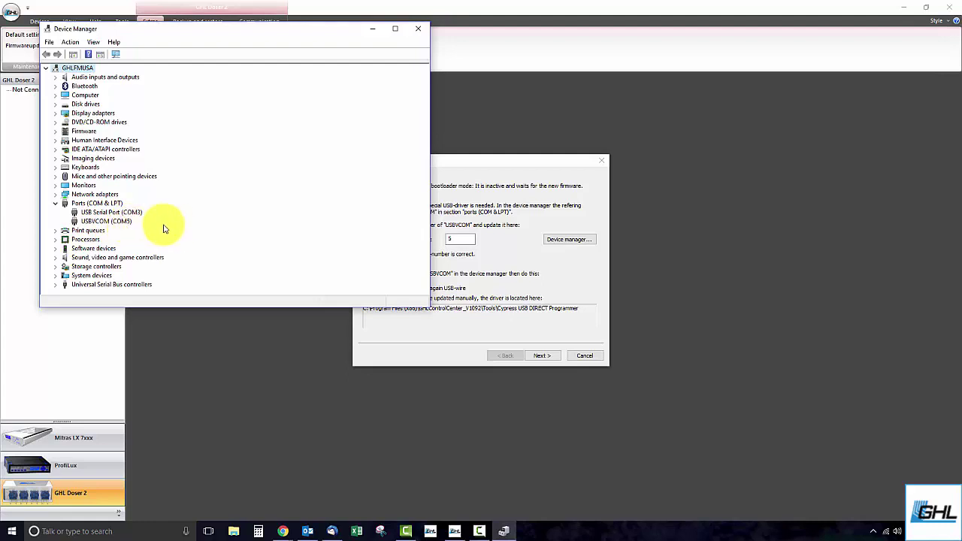
pyautogui.click(375, 33)
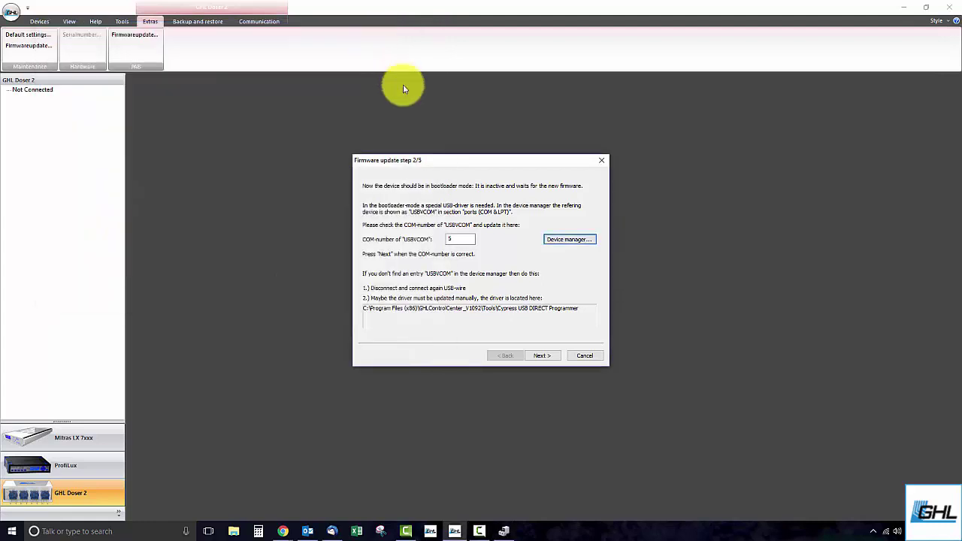
pyautogui.doubleClick(470, 239)
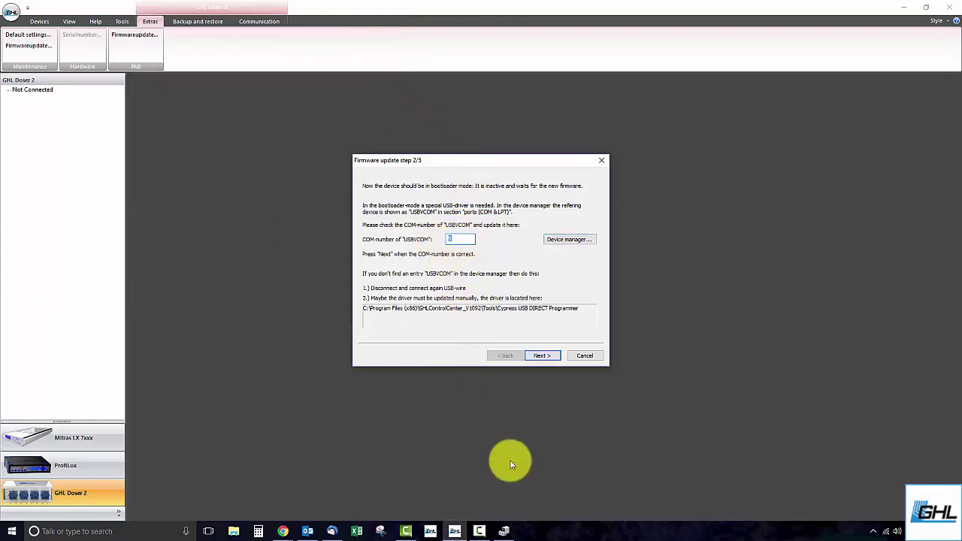
pyautogui.click(505, 532)
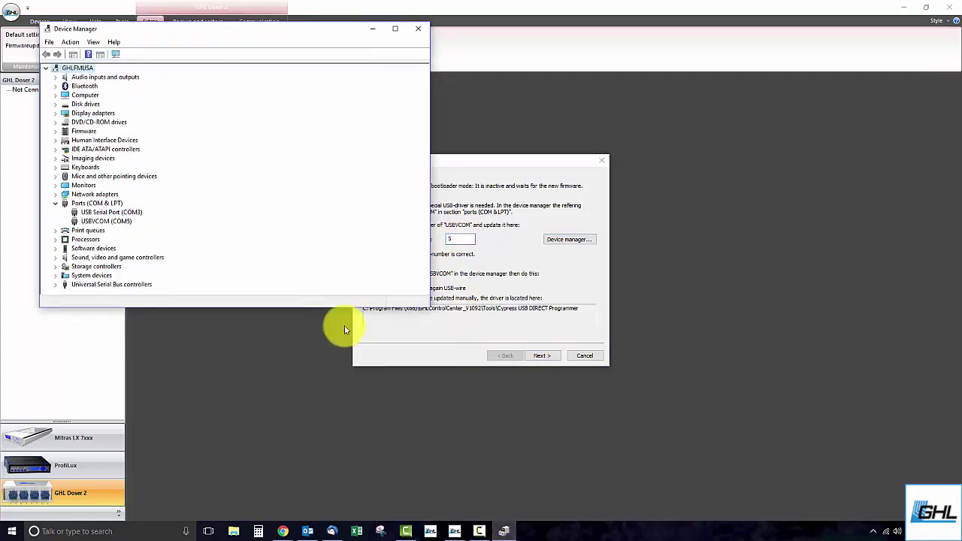
pyautogui.click(127, 225)
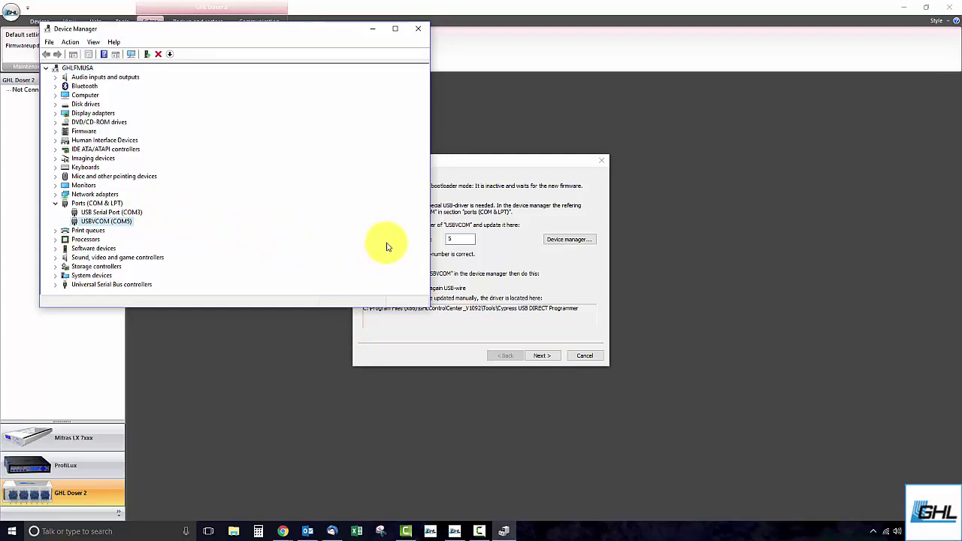
# Compare the update wizard's COM number with the USBVCOM entry in Device Manager and continue the update with COM number 5
pyautogui.click(485, 164)
pyautogui.moveTo(484, 164); pyautogui.dragTo(642, 164)
pyautogui.click(503, 530)
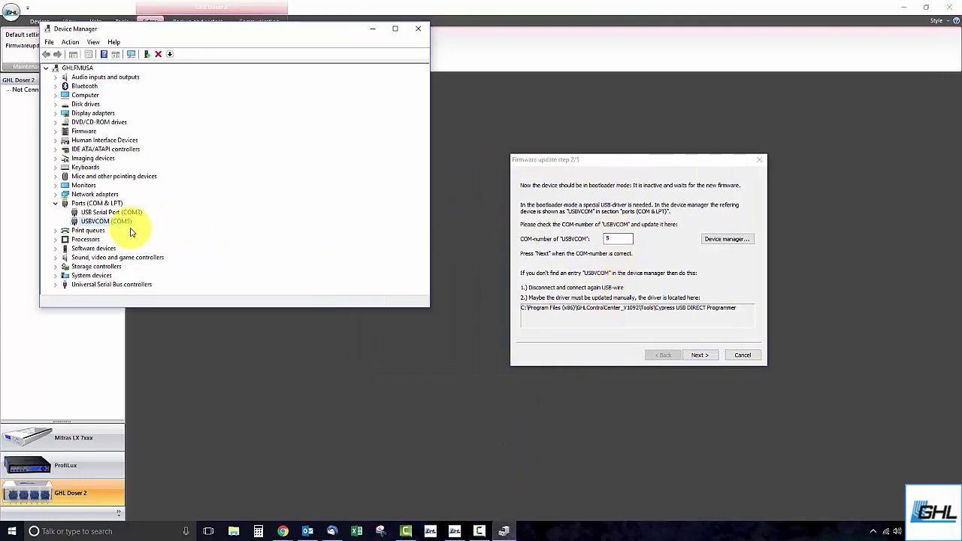
pyautogui.click(579, 235)
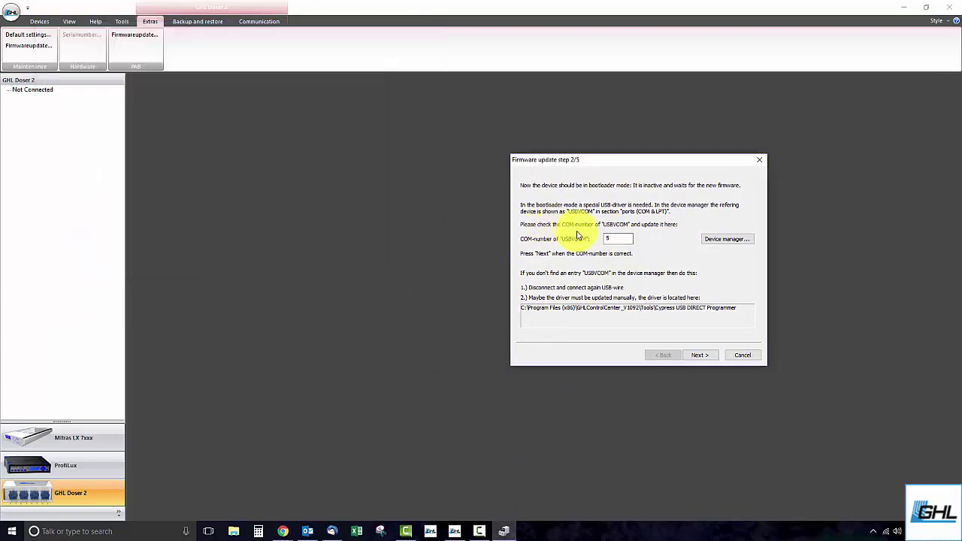
pyautogui.click(693, 357)
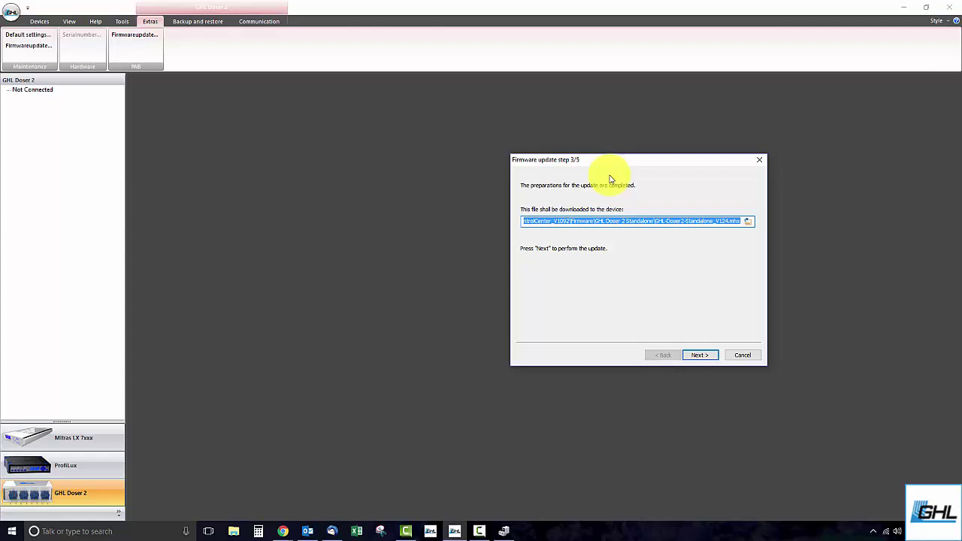
# Inspect the available firmware files in the GHL Doser 2 Standalone folder without changing the preselected file
pyautogui.moveTo(617, 162); pyautogui.dragTo(460, 154)
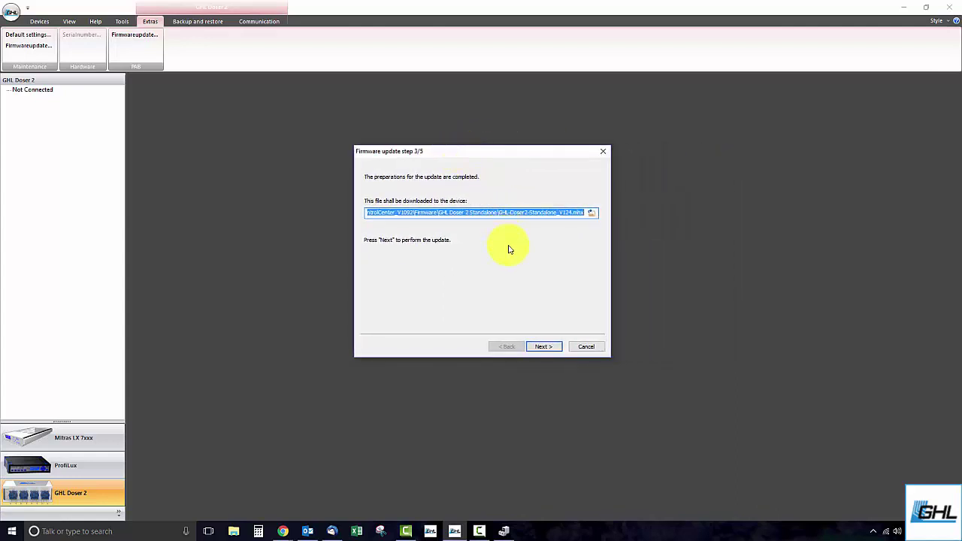
pyautogui.click(592, 214)
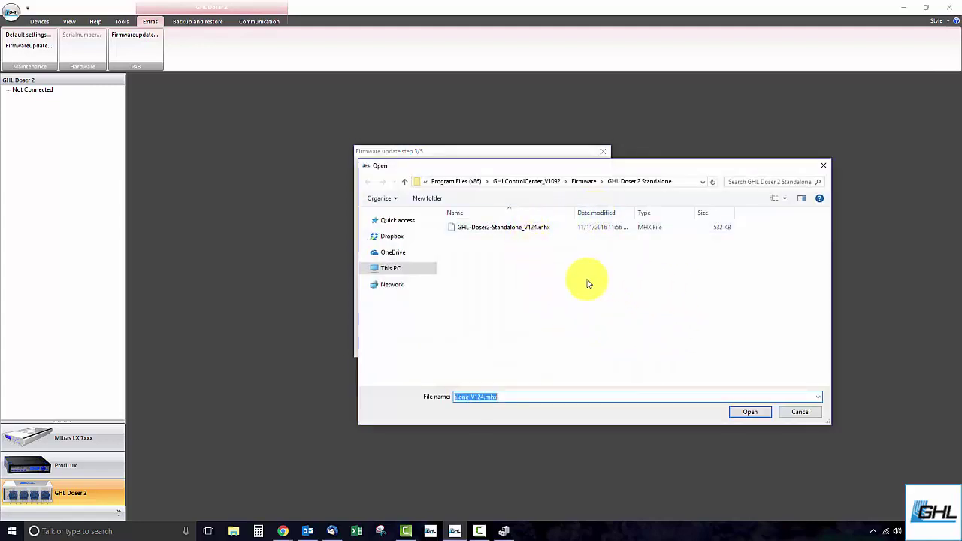
pyautogui.click(798, 412)
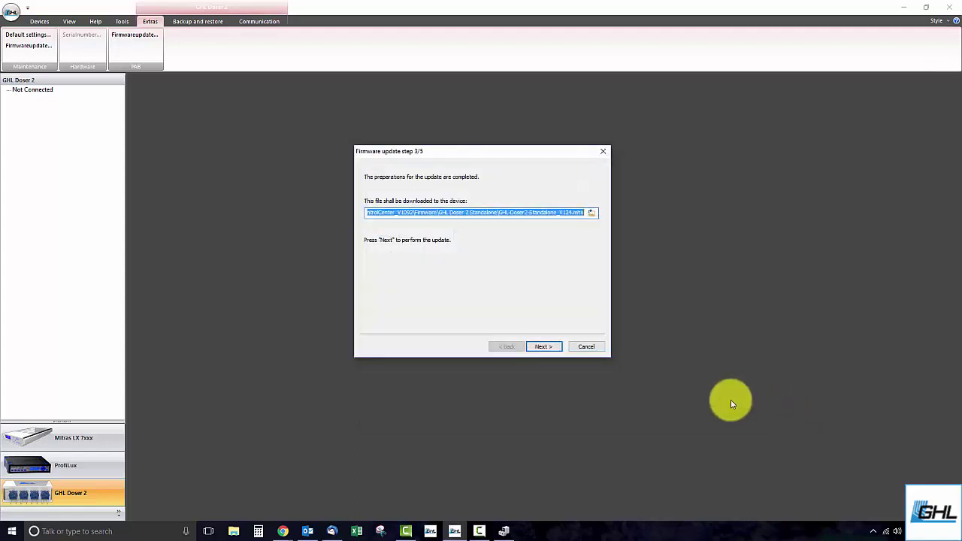
# Flash GHL-Doser2-Standalone_V124.mhx to the device, accepting the microcontroller reset request, and finish the firmware update wizard
pyautogui.click(540, 347)
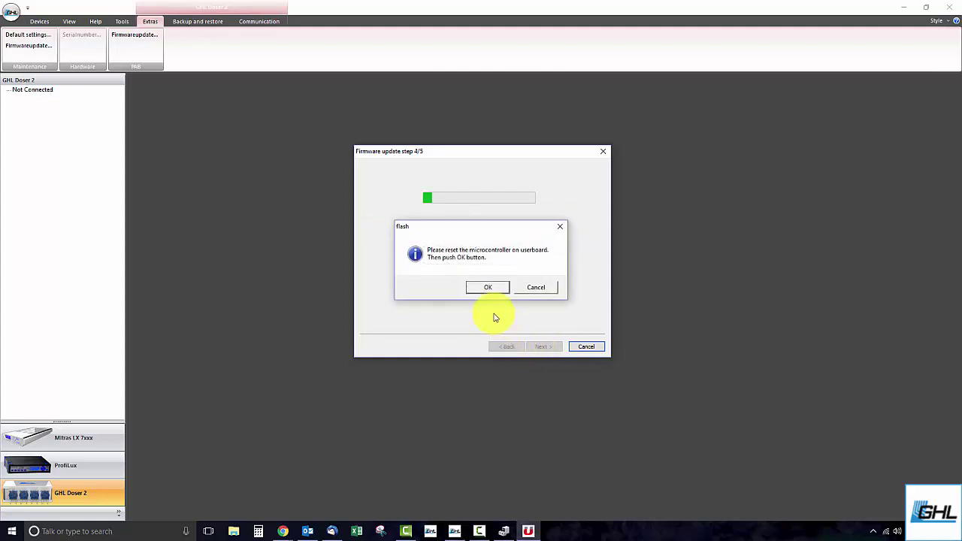
pyautogui.click(487, 287)
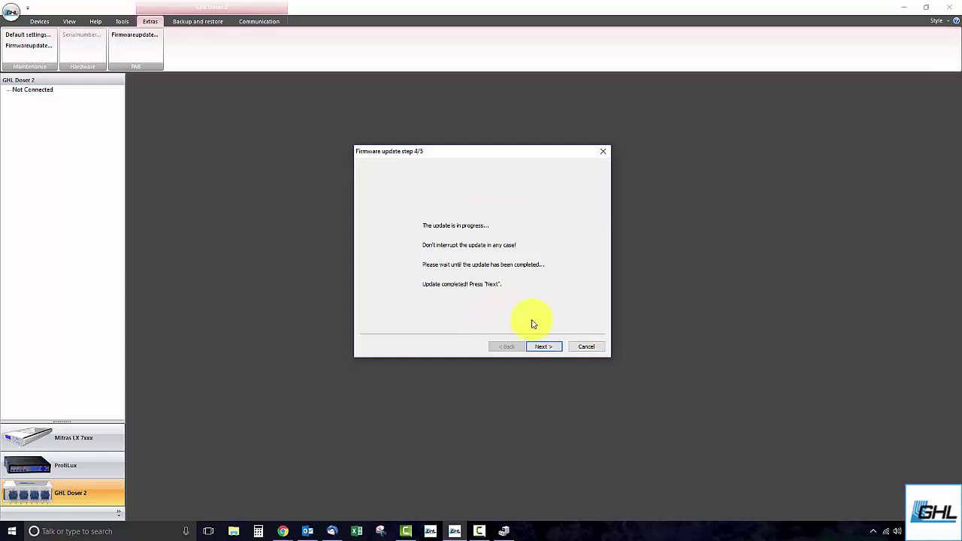
pyautogui.click(552, 348)
pyautogui.click(544, 347)
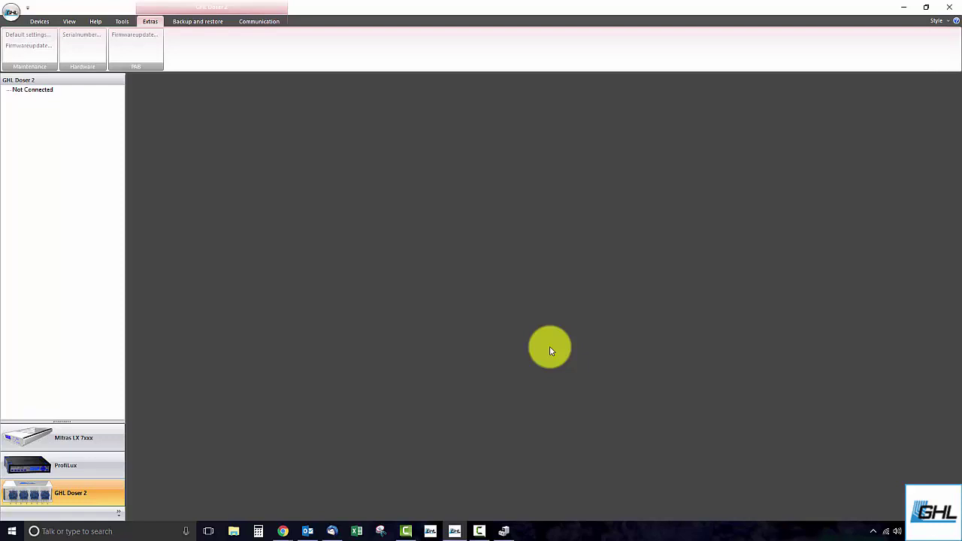
# Reconnect to the GHL Doser 2 and display its general settings
pyautogui.press('F10')
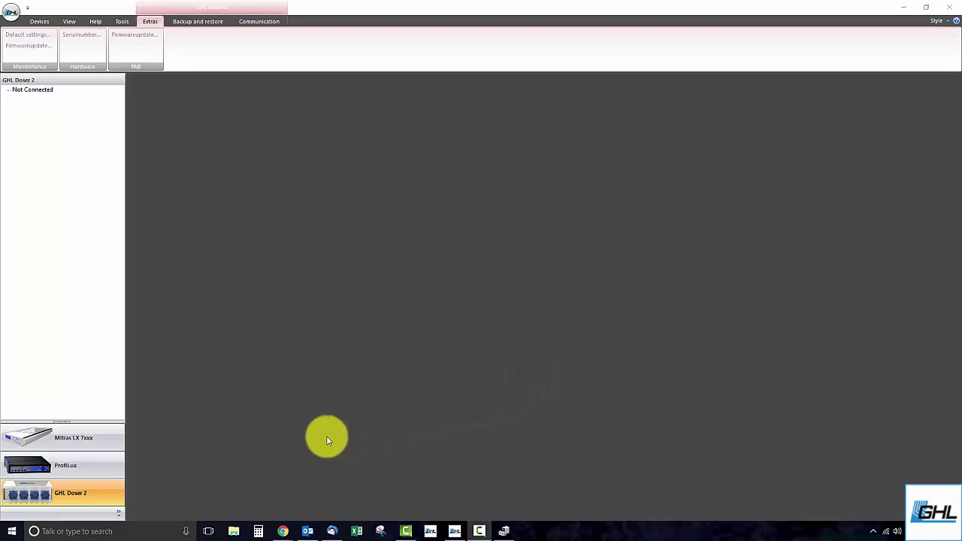
pyautogui.click(118, 493)
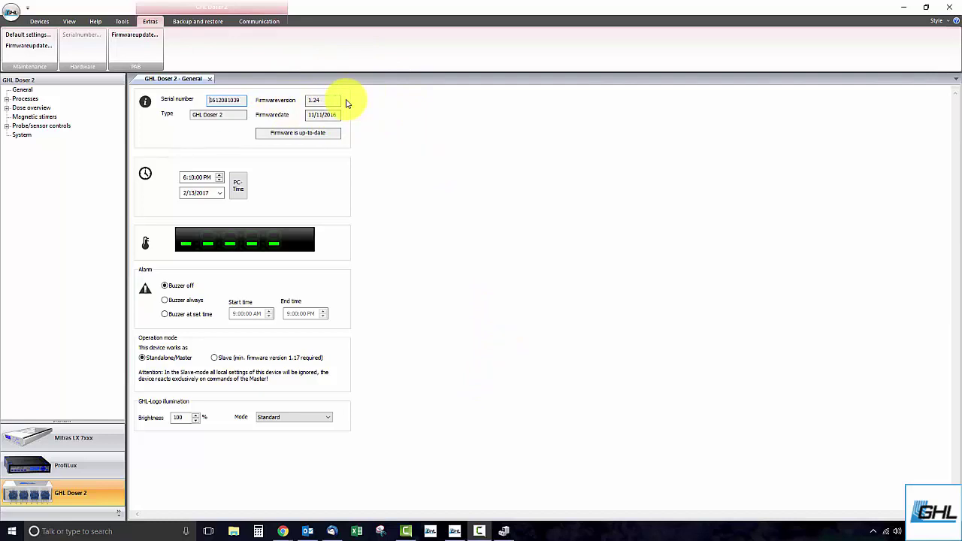
# Try to transmit saved settings from a parameter file (*.par) to the GHL Doser 2
pyautogui.click(202, 21)
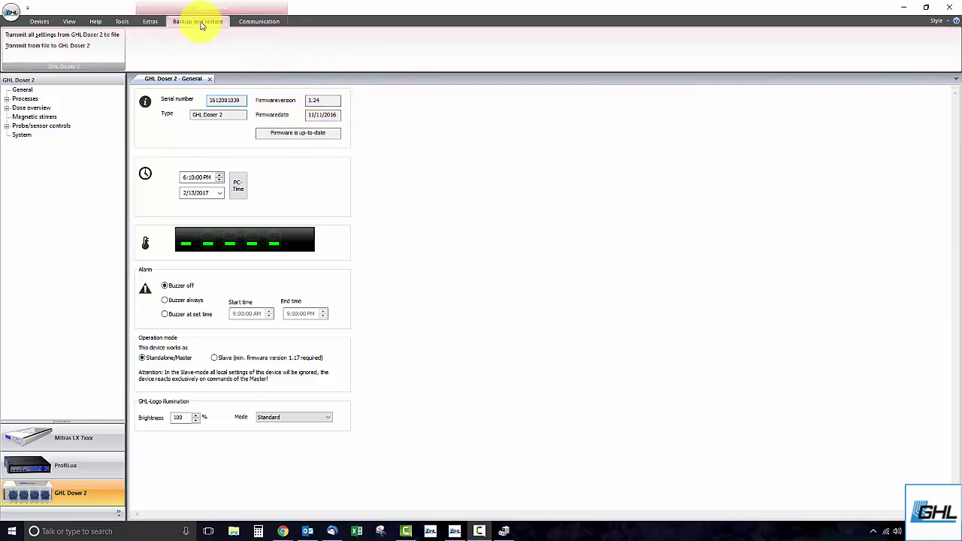
pyautogui.click(75, 52)
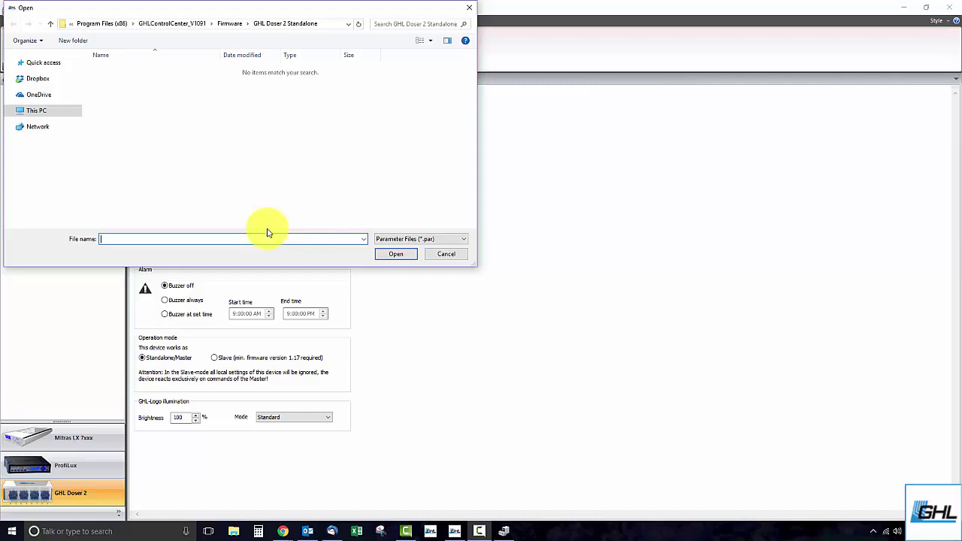
pyautogui.click(390, 256)
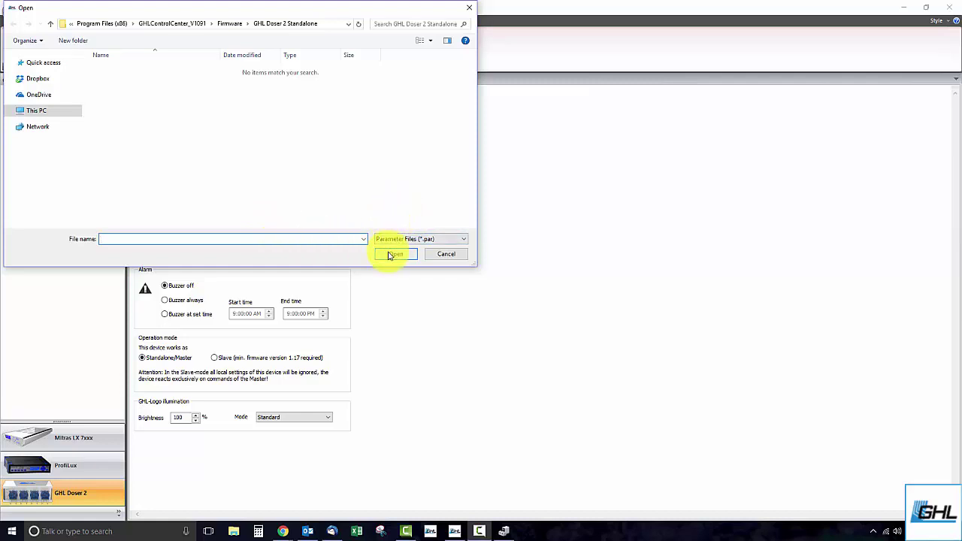
pyautogui.click(441, 255)
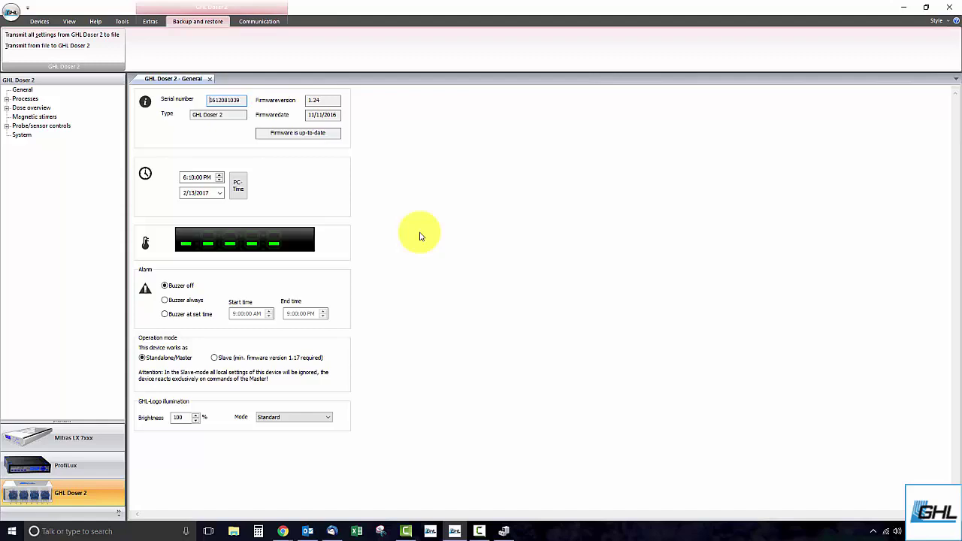